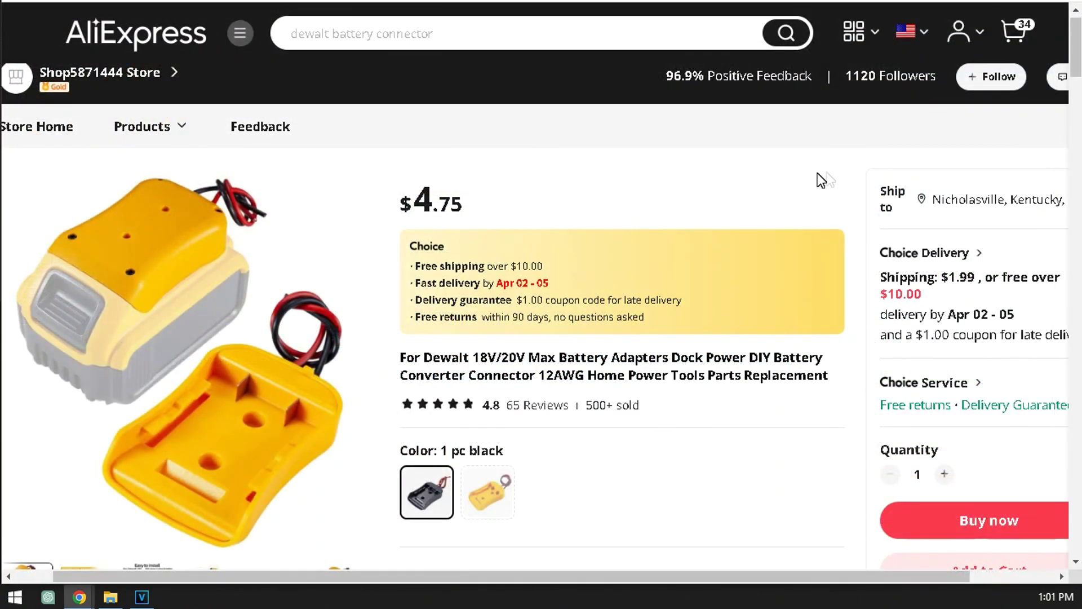
pyautogui.scroll(-1, 828, 172)
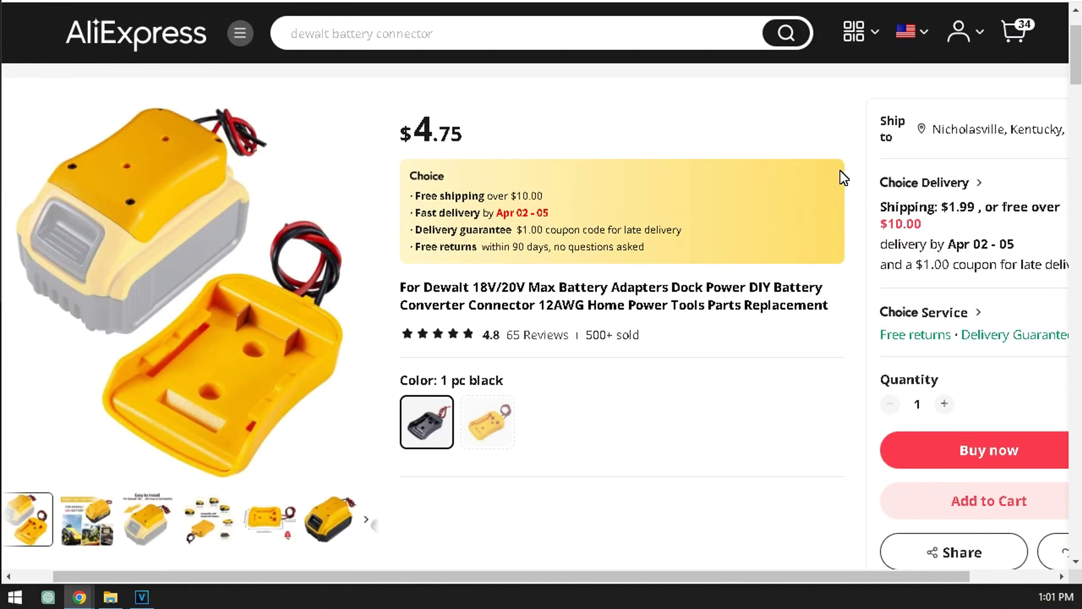